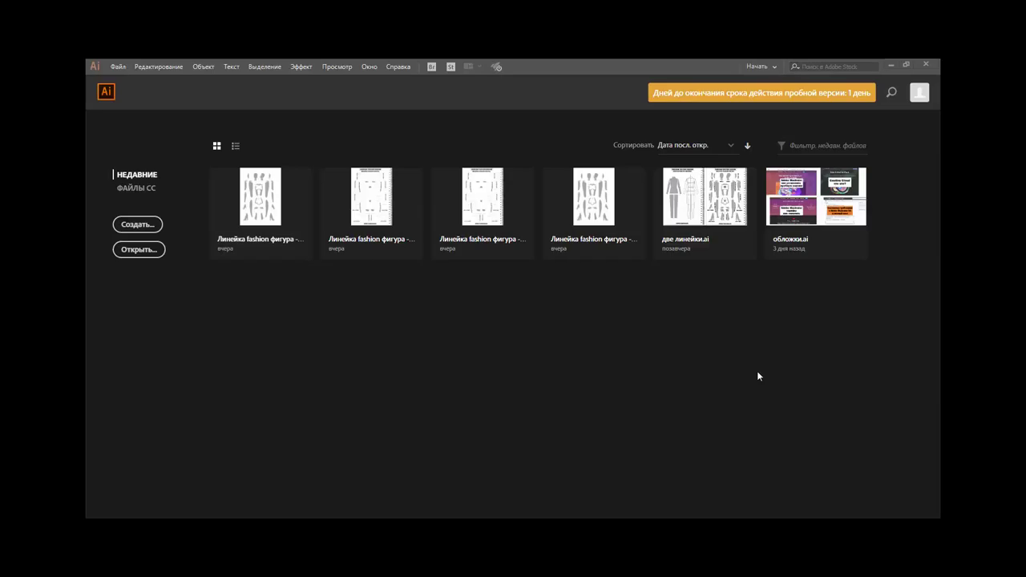
# Open the New Document dialog from the start screen and nudge it slightly into place
pyautogui.click(118, 67)
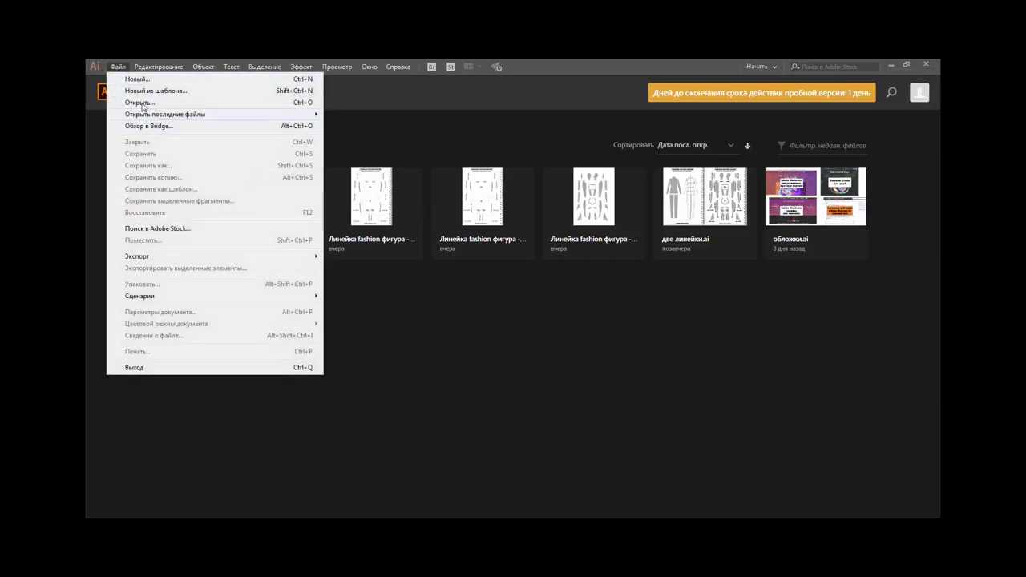
pyautogui.click(419, 96)
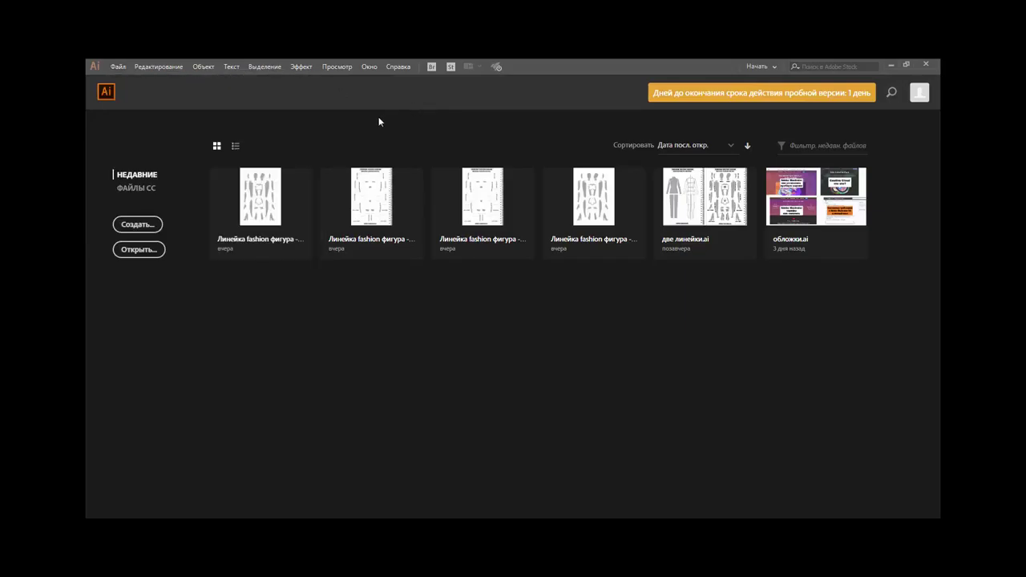
pyautogui.click(136, 225)
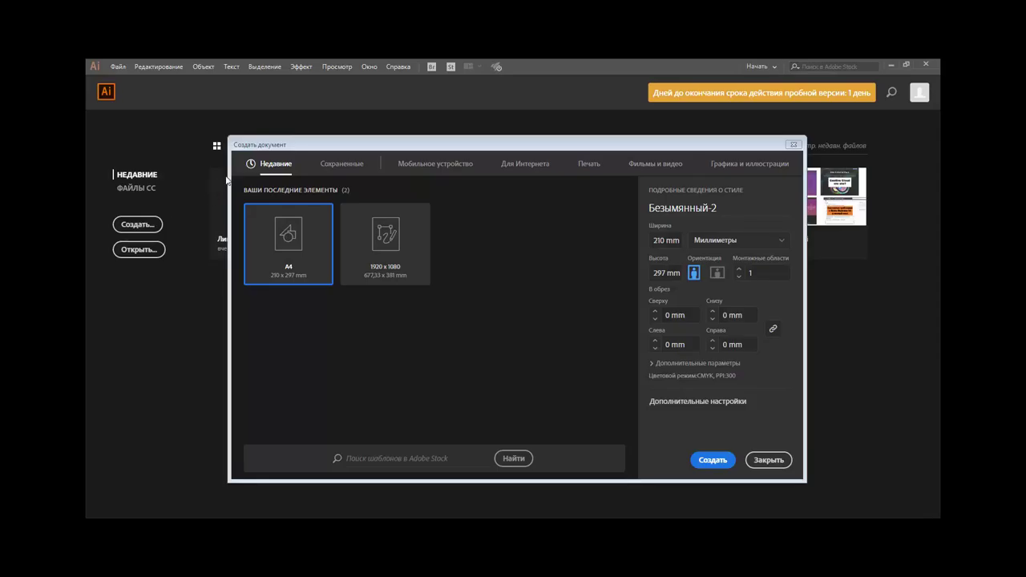
pyautogui.moveTo(446, 145); pyautogui.dragTo(427, 125)
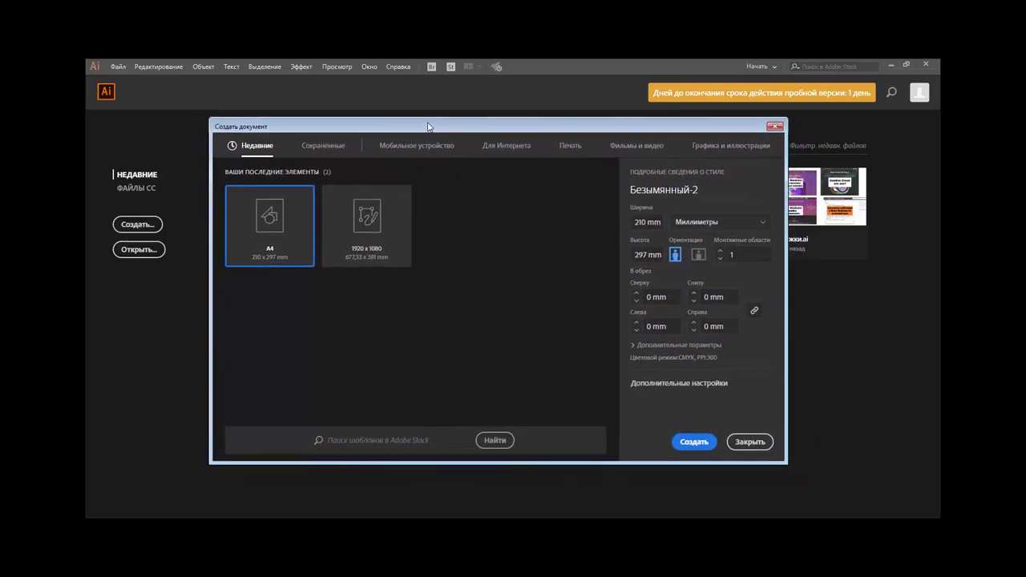
# Browse the Mobile presets keeping pixel units, then view the Web and Print presets
pyautogui.click(427, 146)
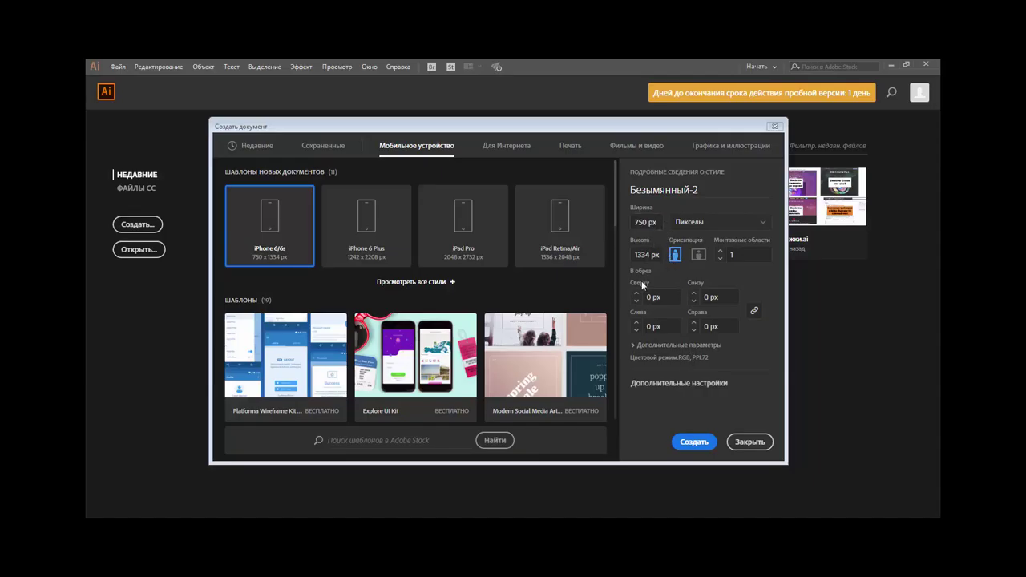
pyautogui.click(716, 228)
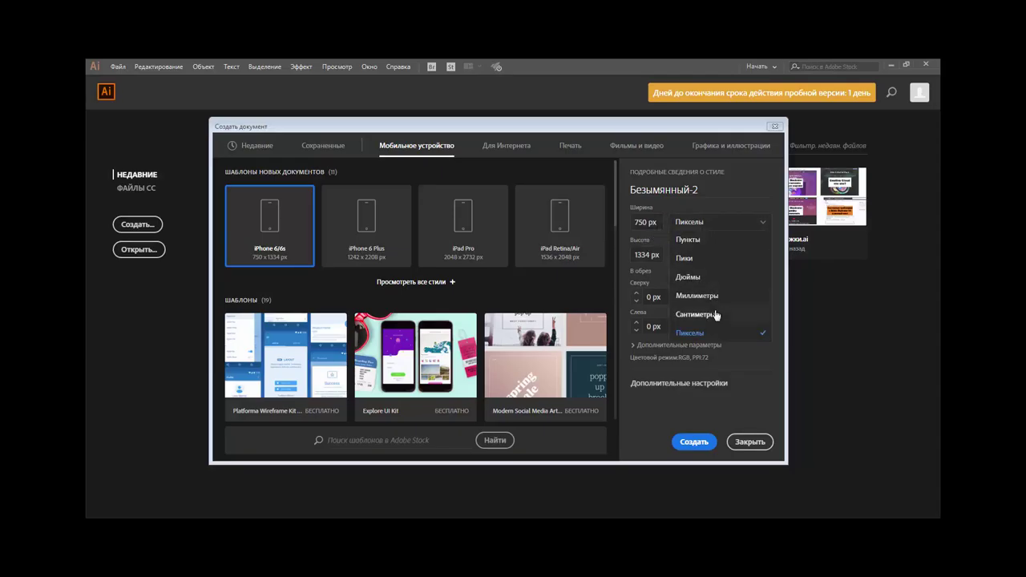
pyautogui.click(776, 314)
pyautogui.click(508, 147)
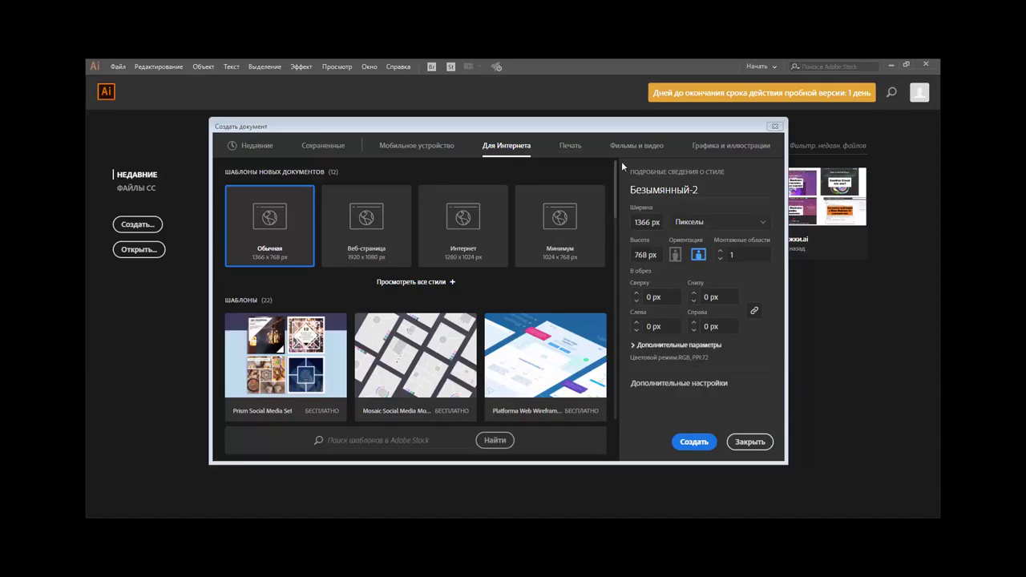
pyautogui.click(576, 152)
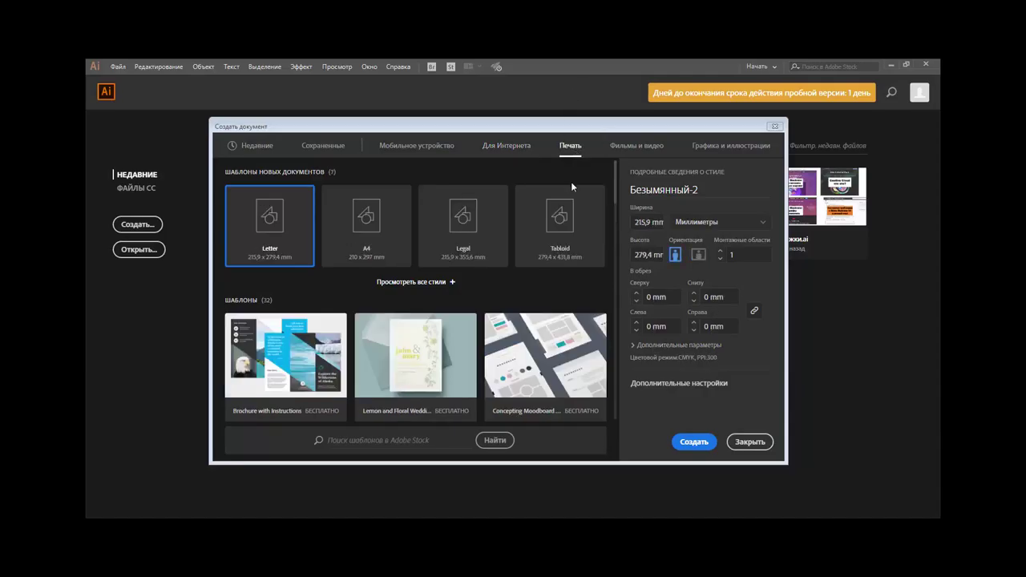
# Select the A4 print preset, then browse Film & Video and Art & Illustration presets
pyautogui.click(361, 242)
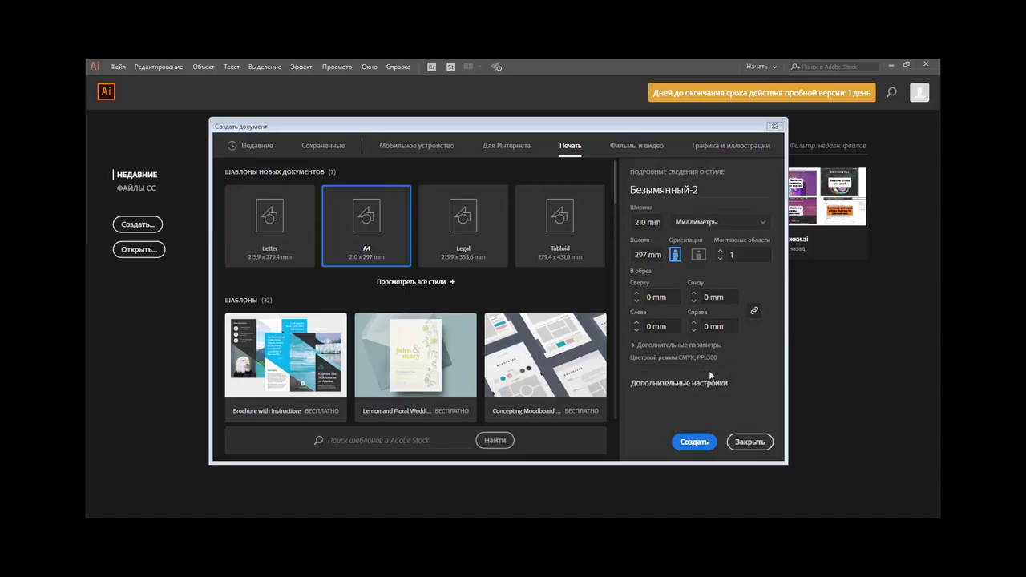
pyautogui.click(647, 149)
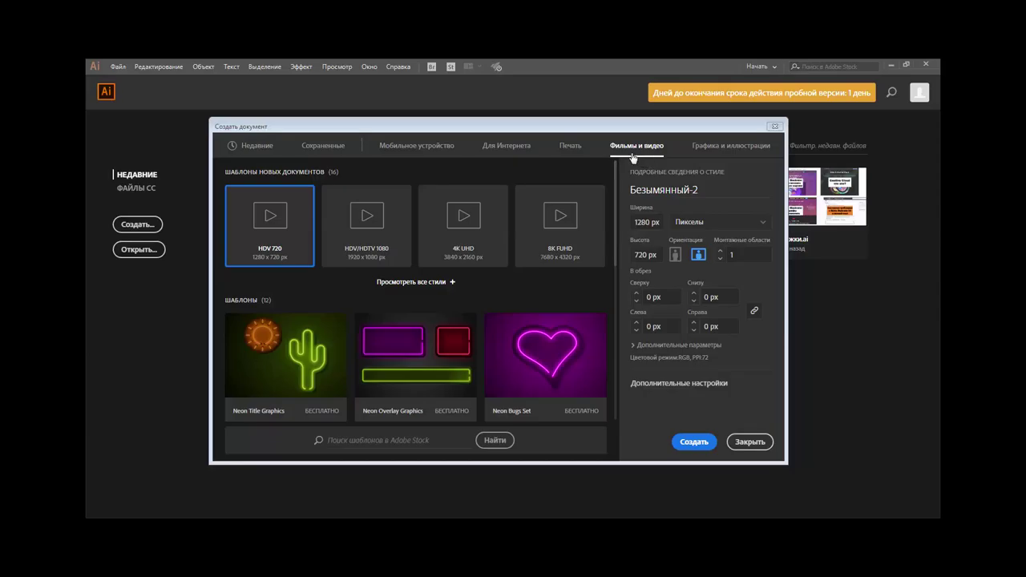
pyautogui.click(713, 149)
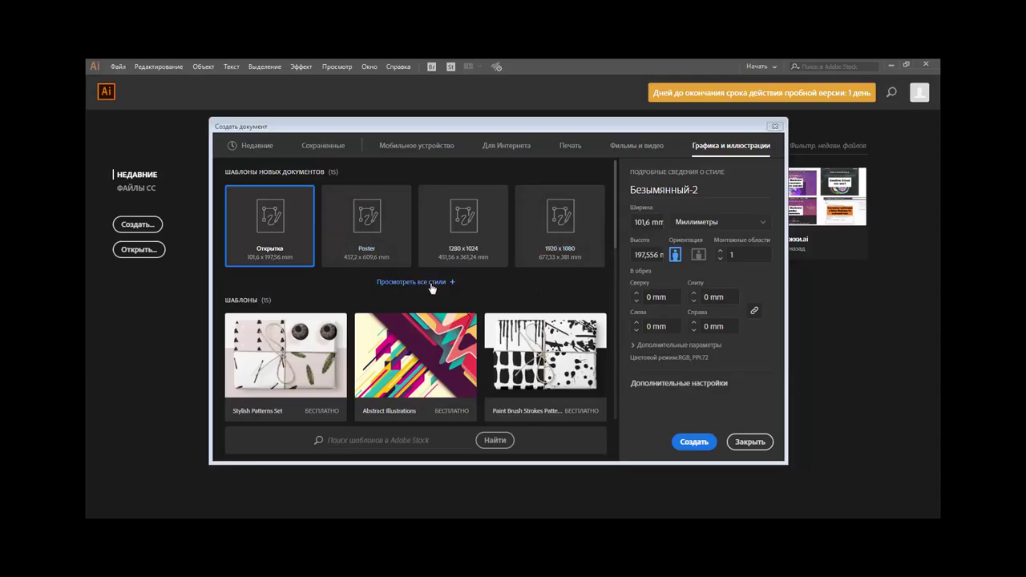
# Return to the Print presets and select A4 at 210 × 297 mm, CMYK, 300 PPI
pyautogui.click(567, 146)
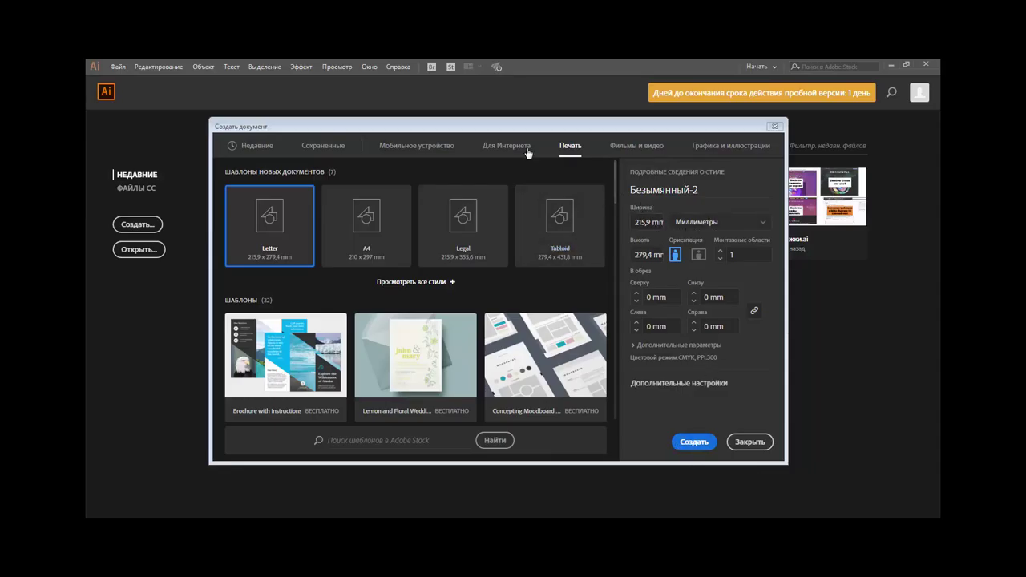
pyautogui.click(392, 239)
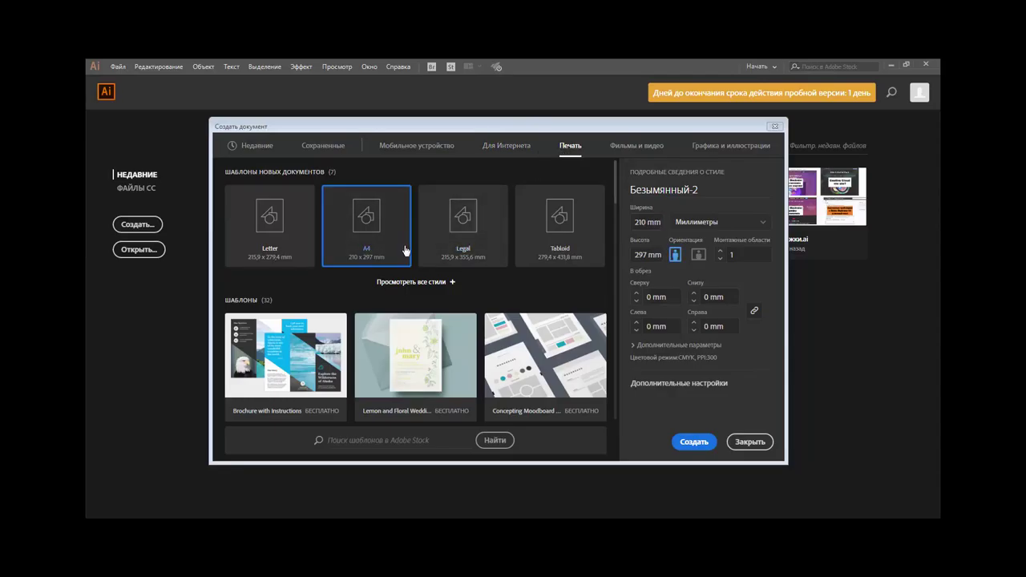
# Create the blank A4 portrait document with a single empty artboard
pyautogui.click(694, 442)
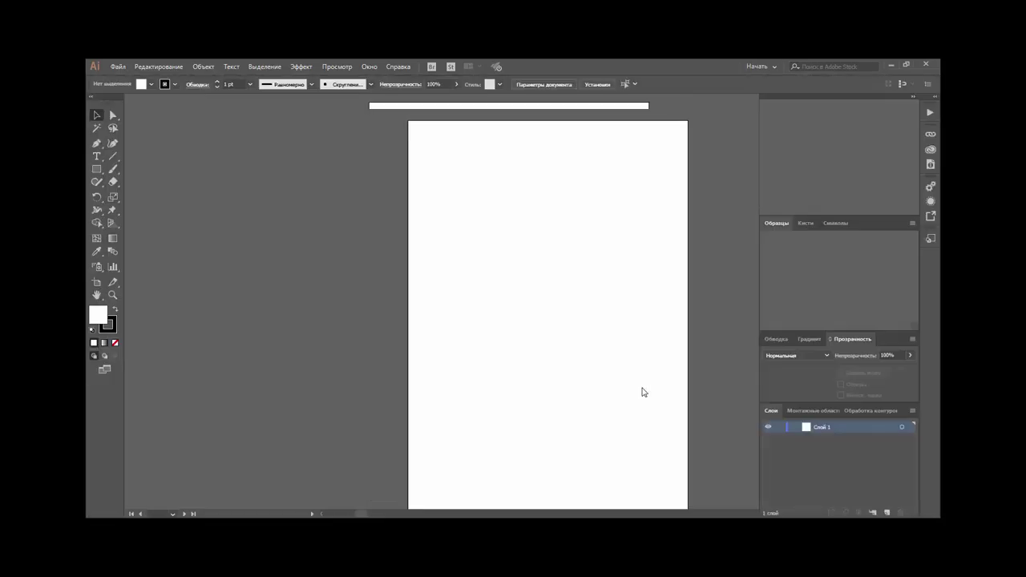